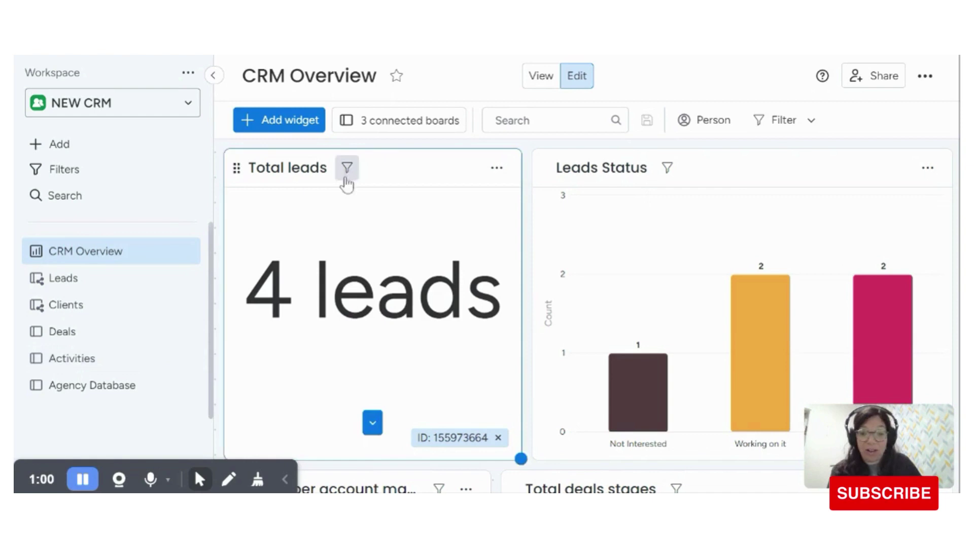
# Step: Open the Agency Database board and scroll to the Button, Lead & Clients and Status columns
pyautogui.click(114, 391)
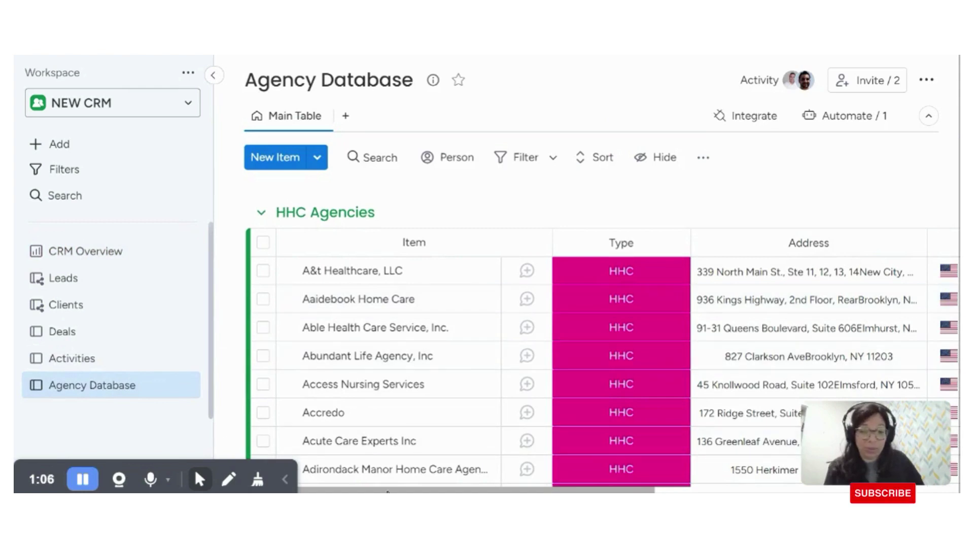
pyautogui.hscroll(2, 391, 487)
pyautogui.hscroll(-2, 344, 482)
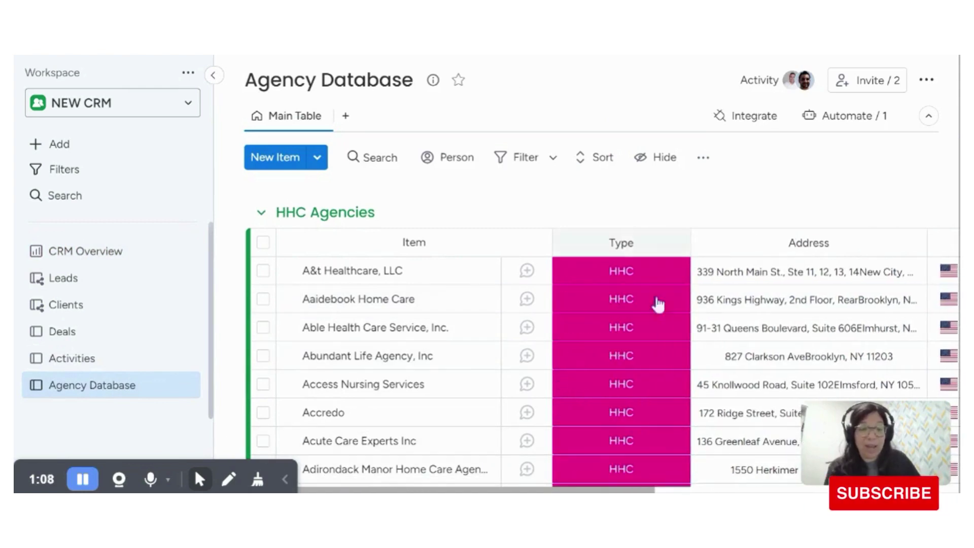
pyautogui.hscroll(3, 516, 476)
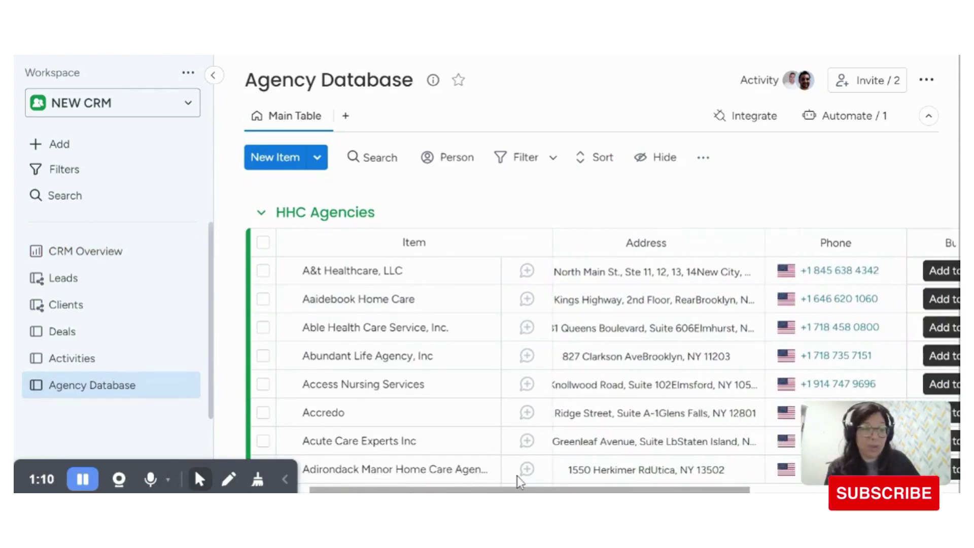
pyautogui.hscroll(4, 582, 474)
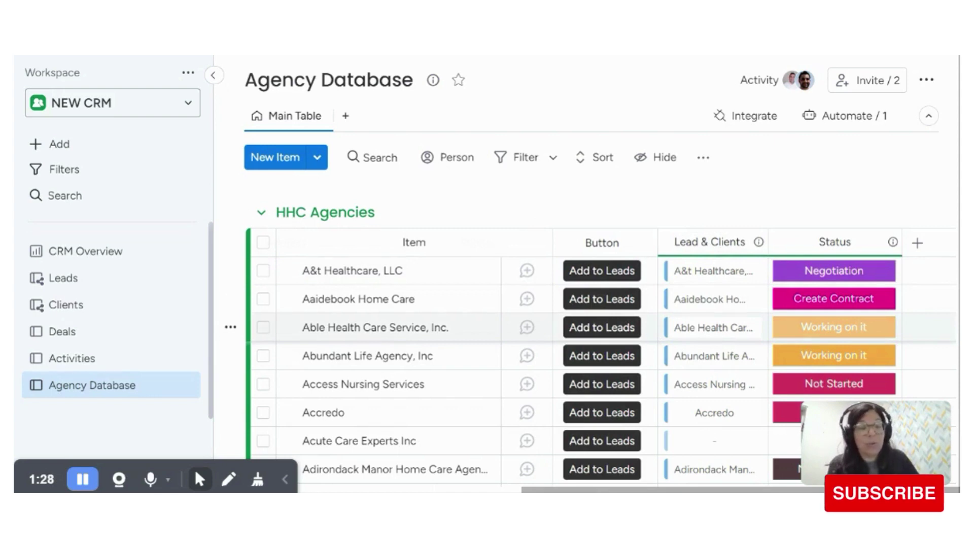
pyautogui.scroll(-5, 674, 349)
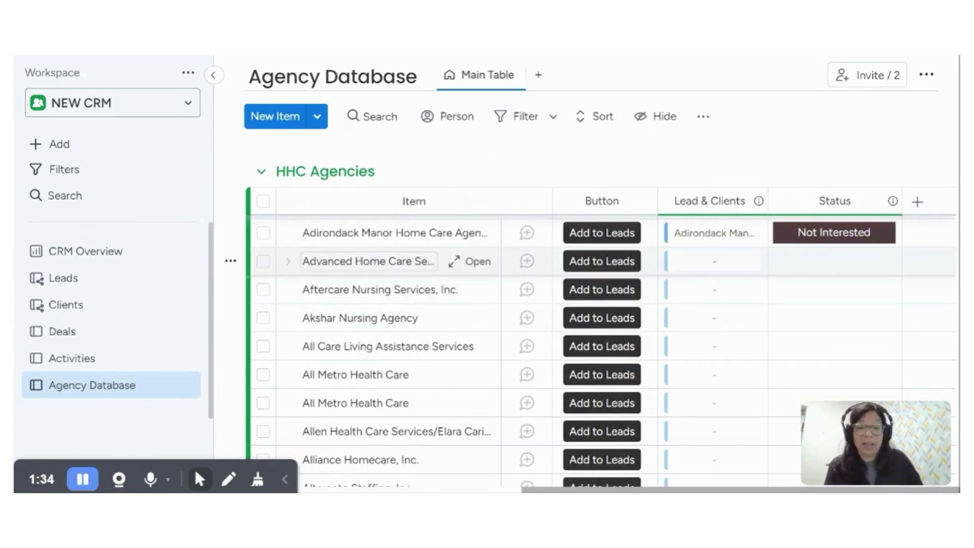
# Step: Add Advanced Home Care Services Inc. to Leads using its row button
pyautogui.click(584, 261)
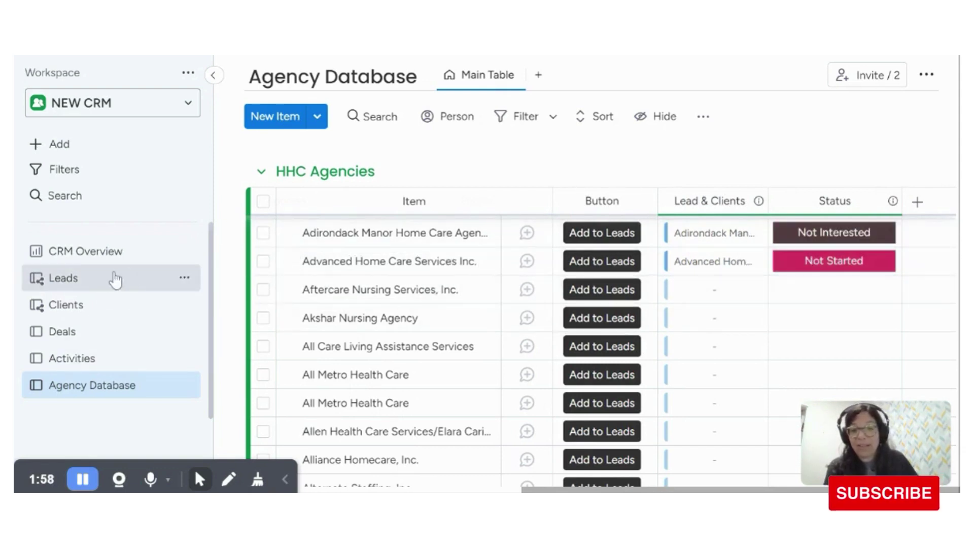
# Step: Open the Leads board and locate the new Advanced Home Care Services lead
pyautogui.click(76, 280)
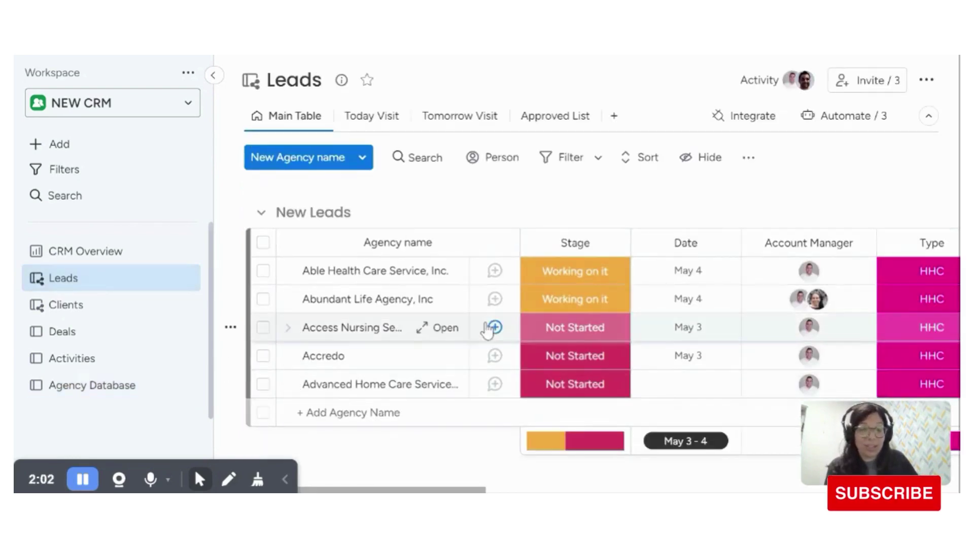
pyautogui.scroll(-2, 484, 329)
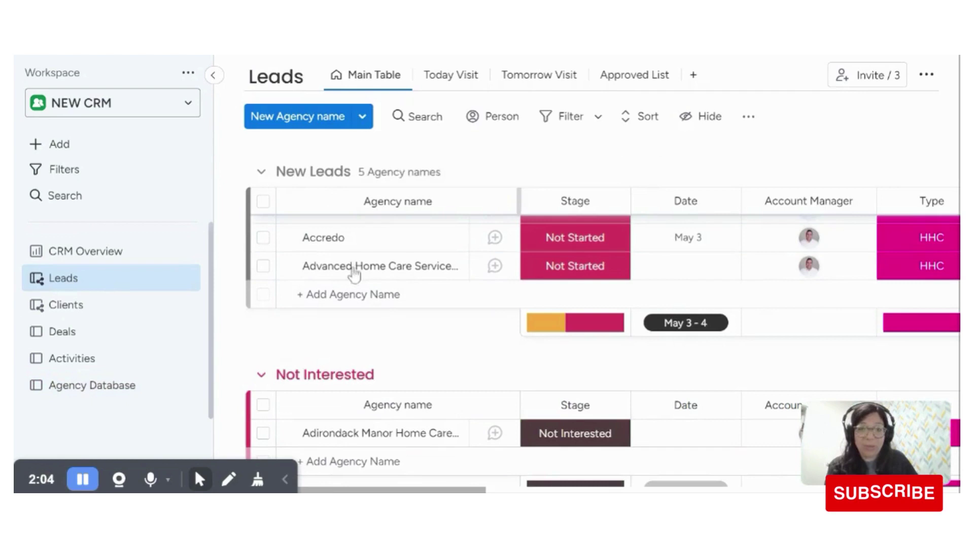
pyautogui.scroll(2, 547, 336)
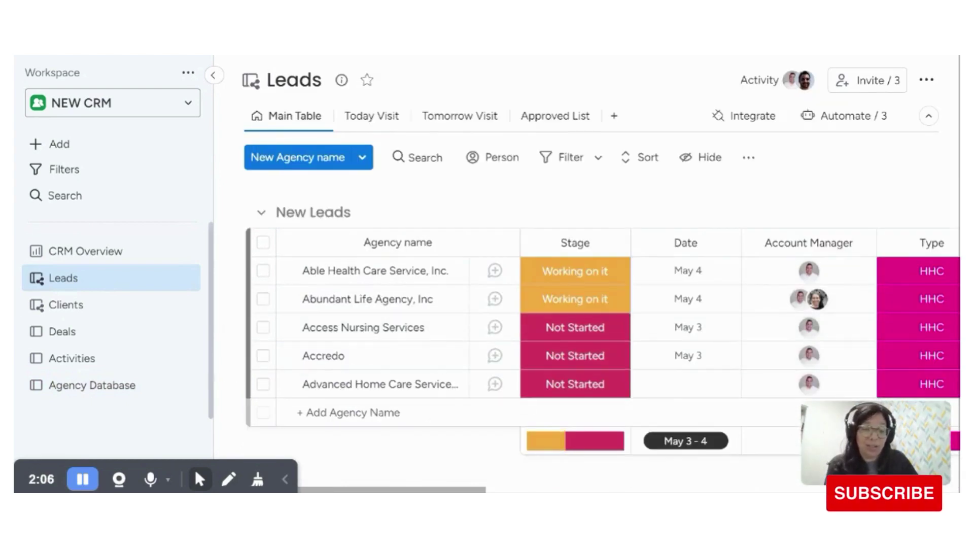
pyautogui.hscroll(6, 606, 330)
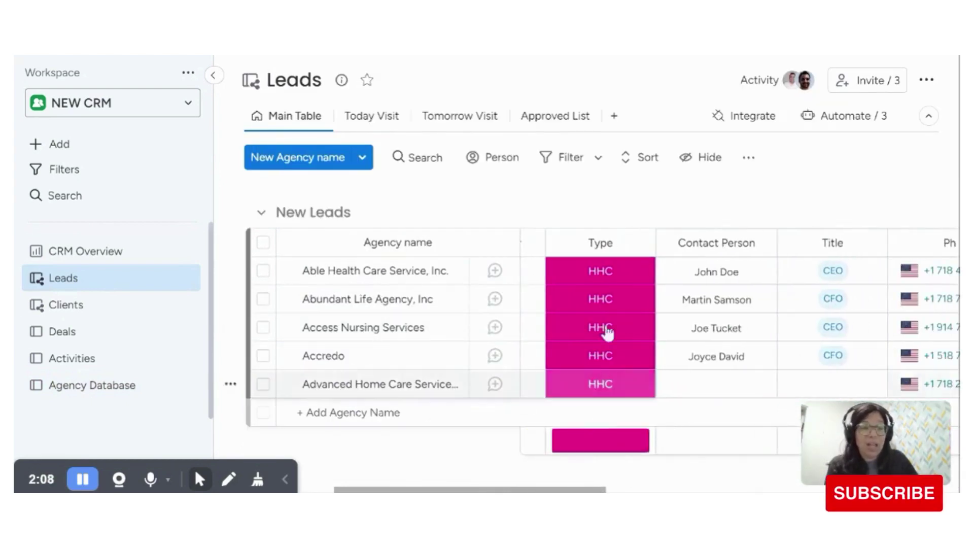
pyautogui.hscroll(2, 606, 330)
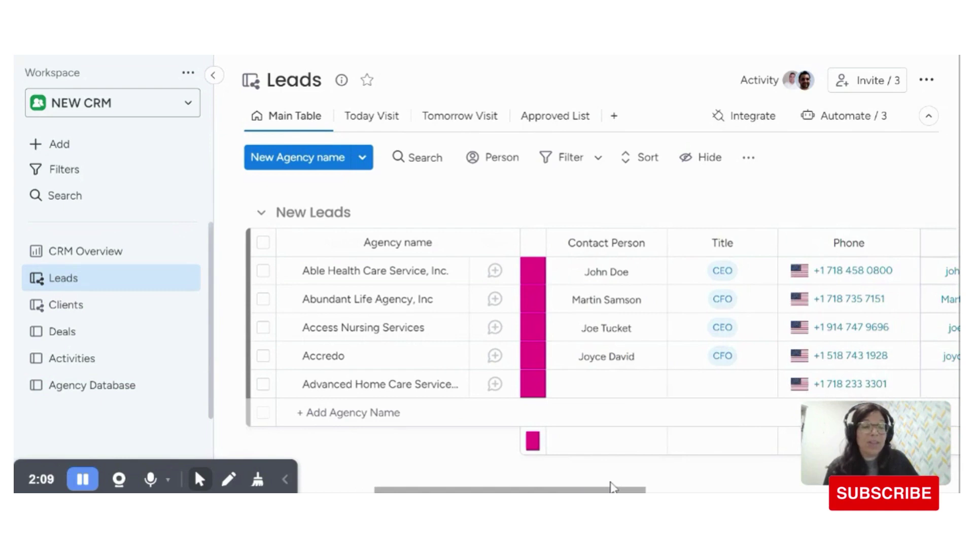
# Step: Enter the contact person's full name and set the lead's title to CEO
pyautogui.click(606, 383)
pyautogui.scroll(-1, 591, 387)
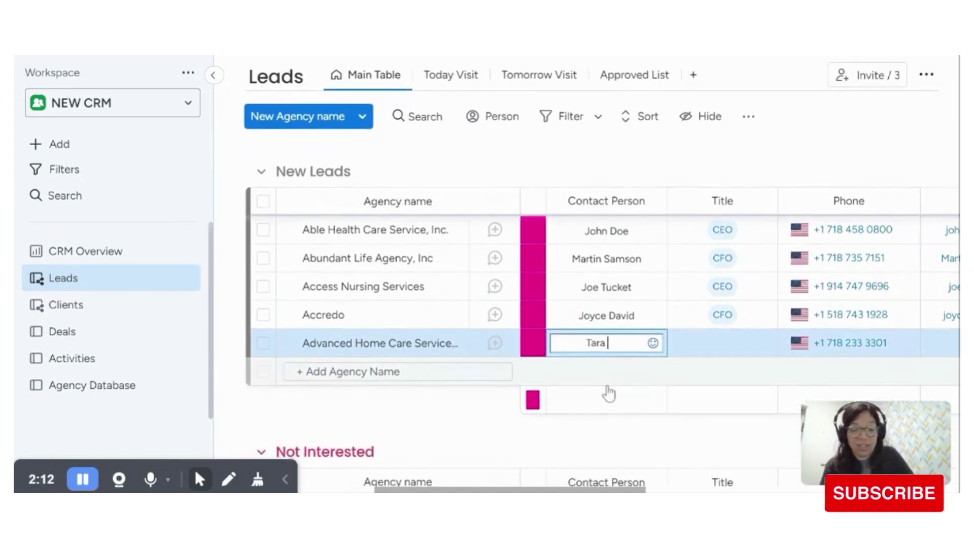
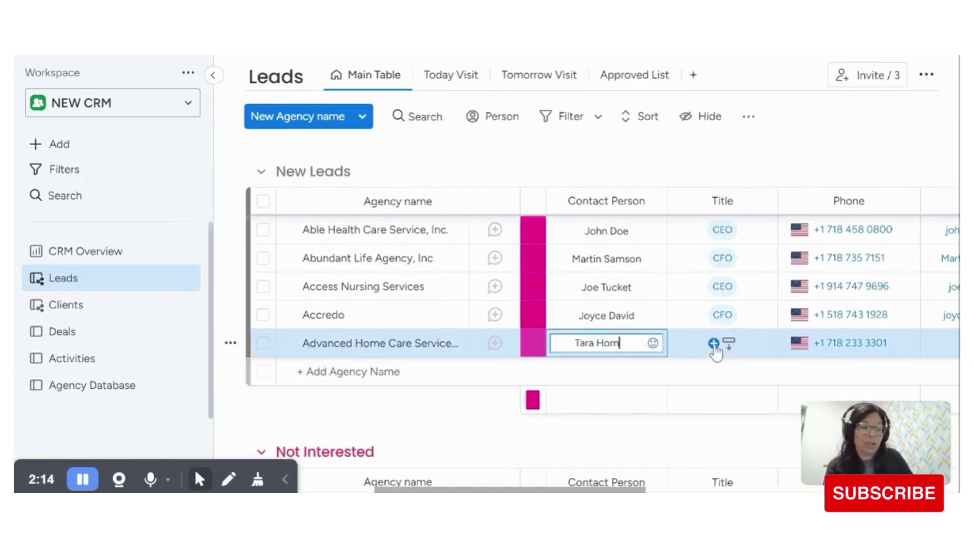
pyautogui.click(715, 342)
pyautogui.click(659, 186)
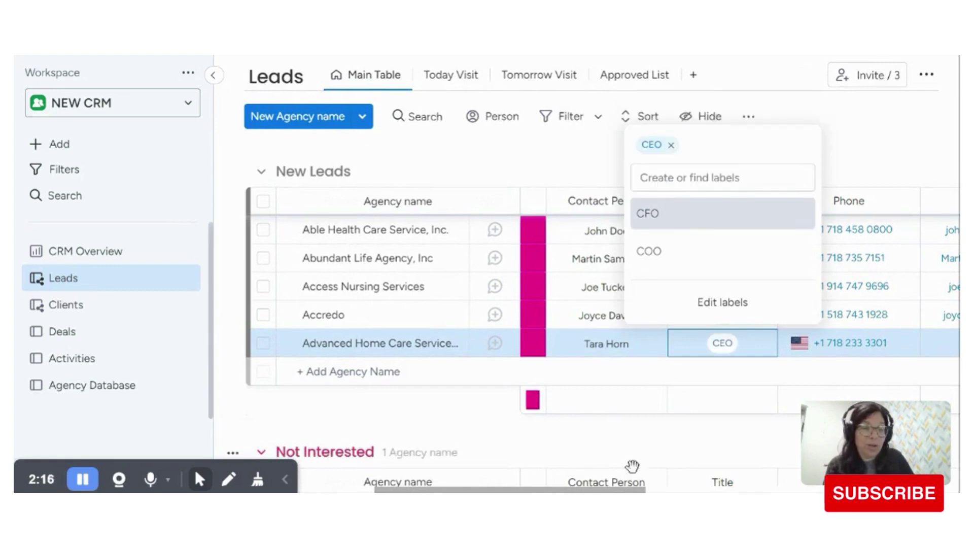
pyautogui.hscroll(5, 630, 463)
# Step: Fill in the contact's e-mail address on the Advanced Home Care Services lead
pyautogui.click(686, 343)
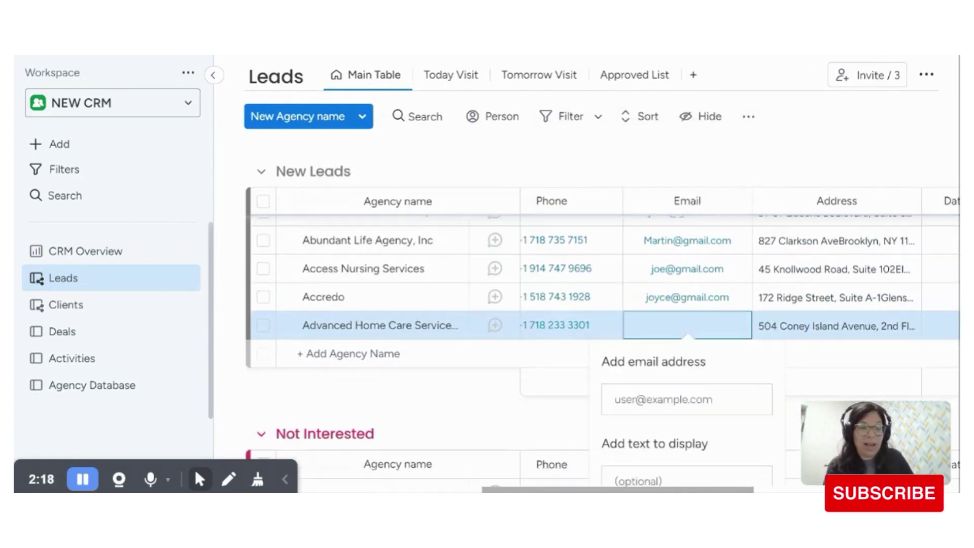
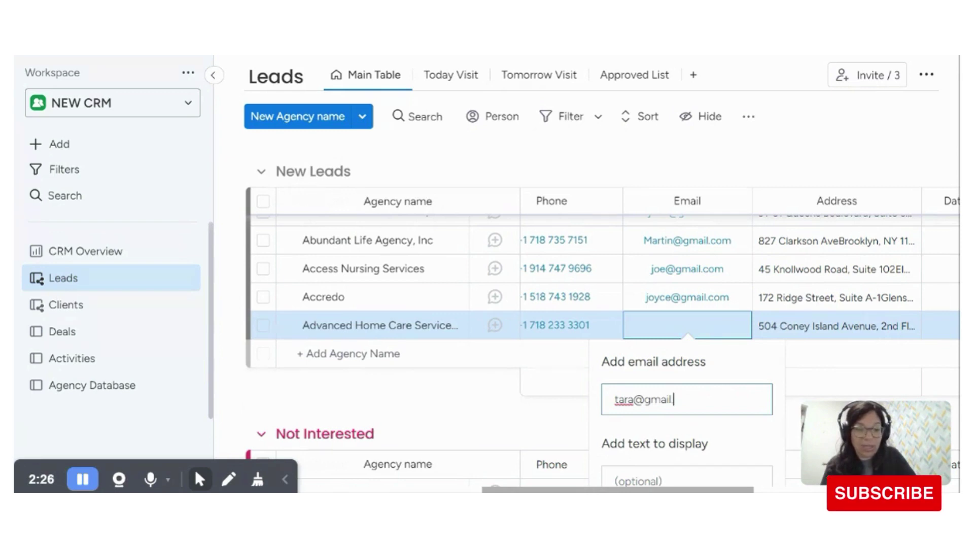
pyautogui.press('Return')
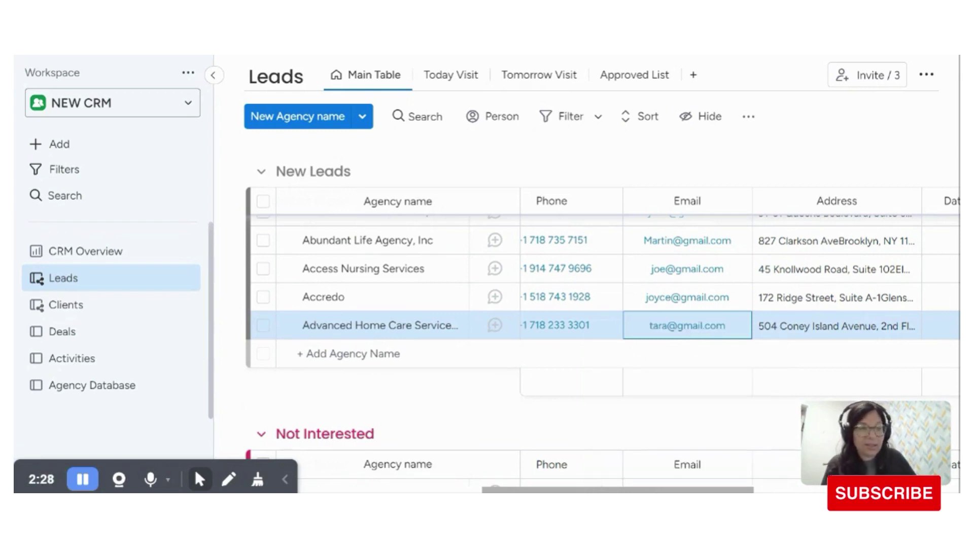
pyautogui.moveTo(644, 481); pyautogui.dragTo(768, 476)
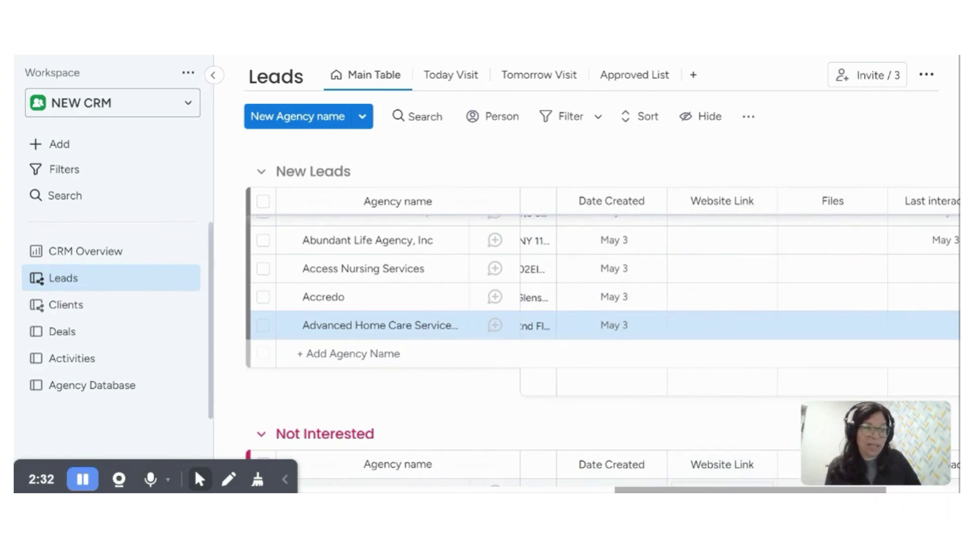
pyautogui.hscroll(4, 803, 325)
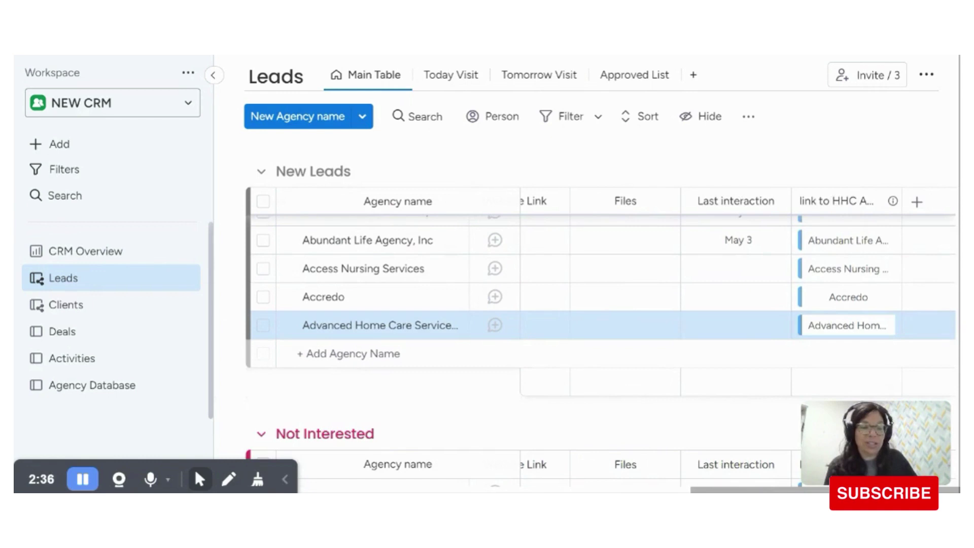
pyautogui.moveTo(738, 489); pyautogui.dragTo(304, 449)
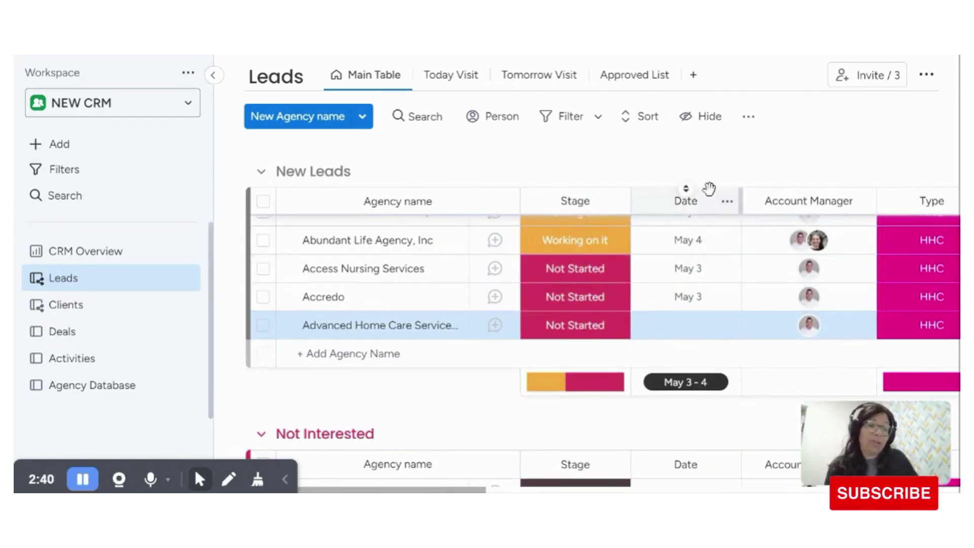
# Step: Log a meeting titled 'Dicuscuss the pricing' on the Advanced Home Care Services lead
pyautogui.click(495, 326)
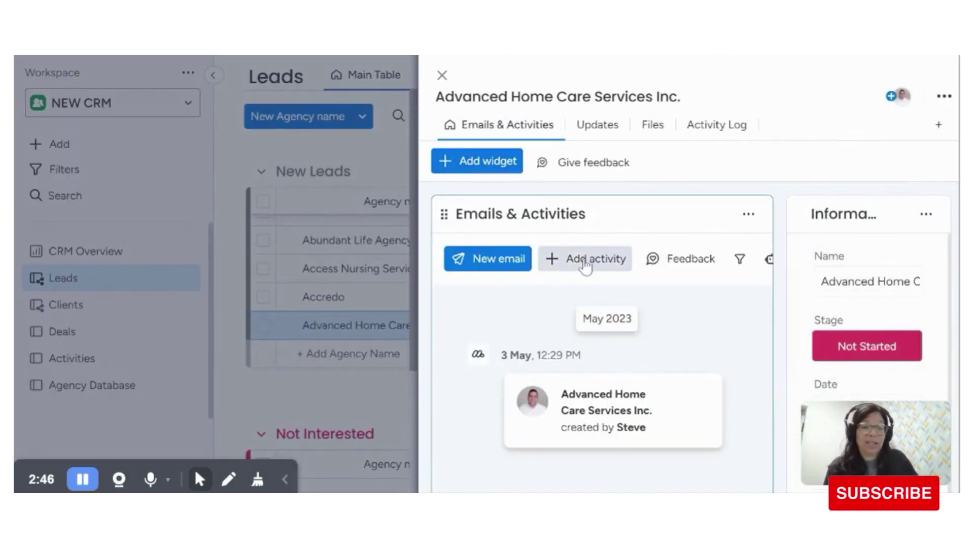
pyautogui.click(579, 259)
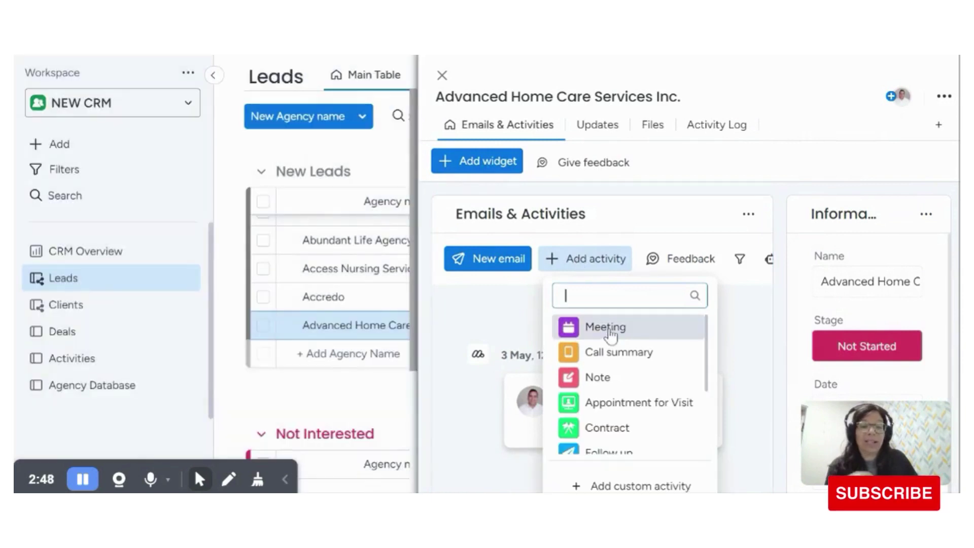
pyautogui.click(609, 332)
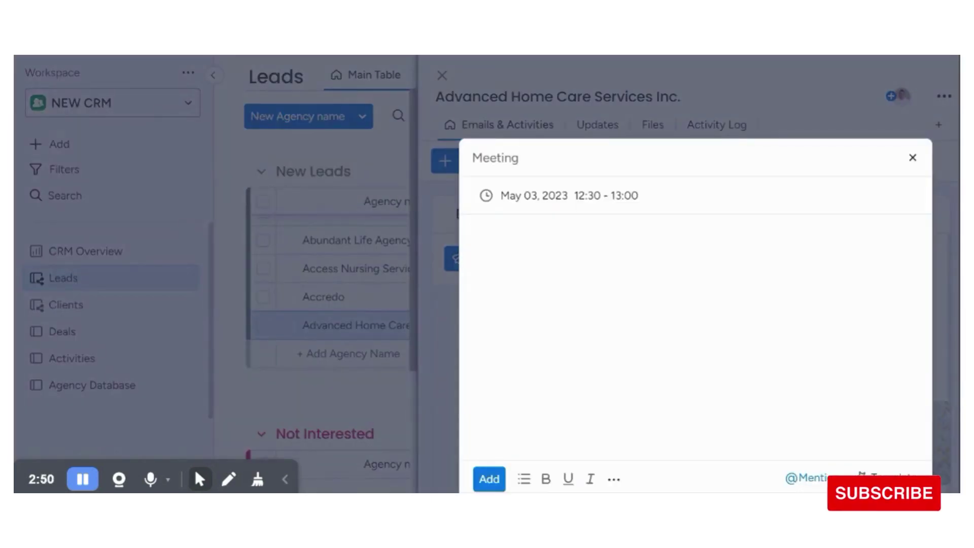
pyautogui.write('Dicuscuss th')
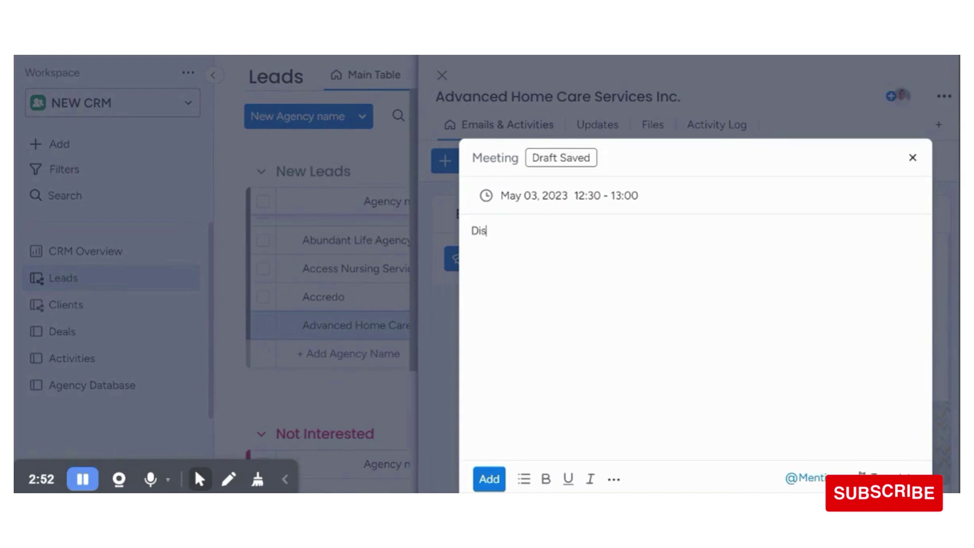
pyautogui.write('e pricing')
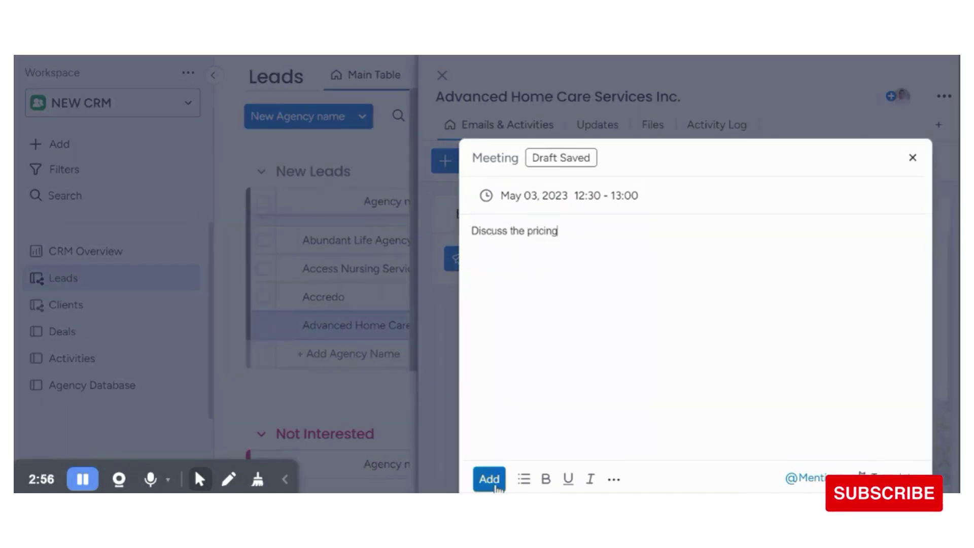
pyautogui.click(494, 480)
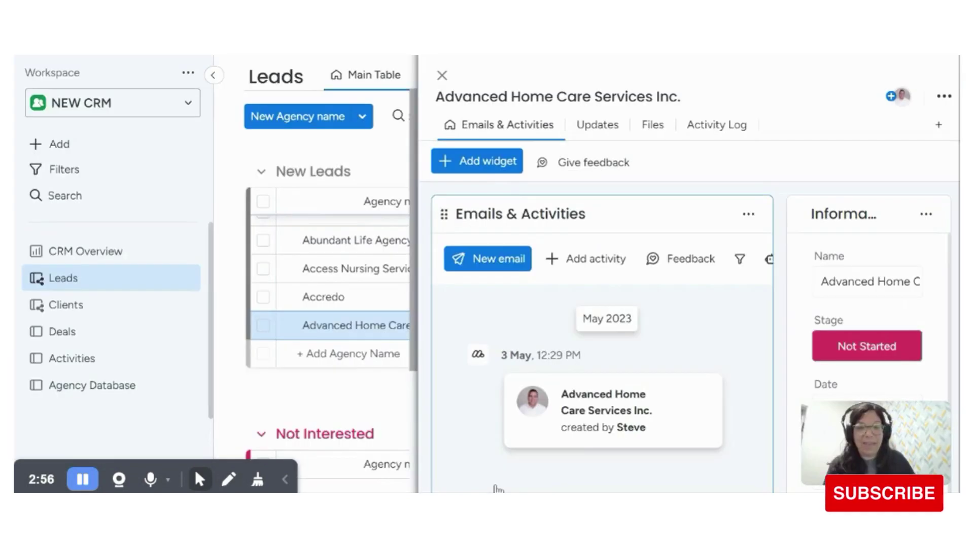
pyautogui.click(75, 388)
# Step: Open the Activities board and check the new meeting's Done status and Meeting type
pyautogui.click(79, 356)
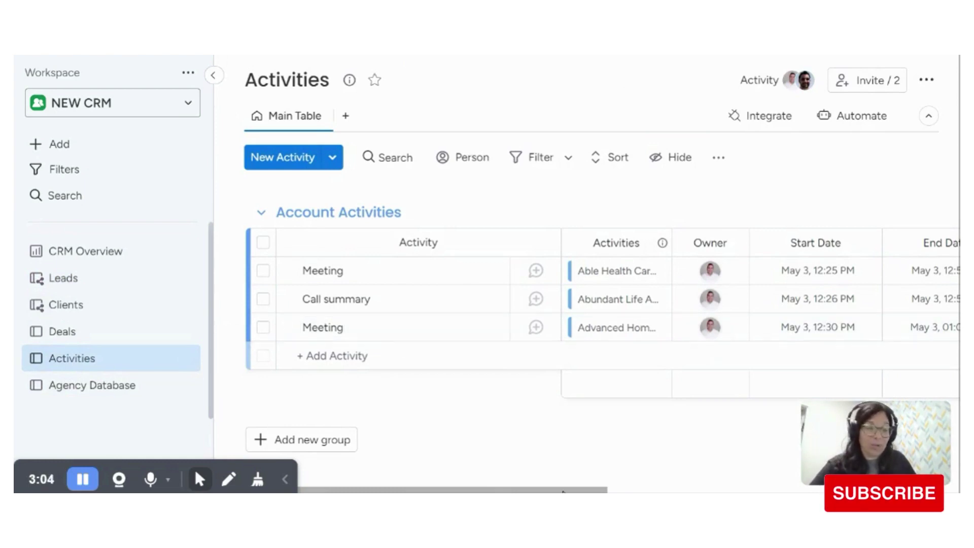
pyautogui.moveTo(562, 491); pyautogui.dragTo(749, 478)
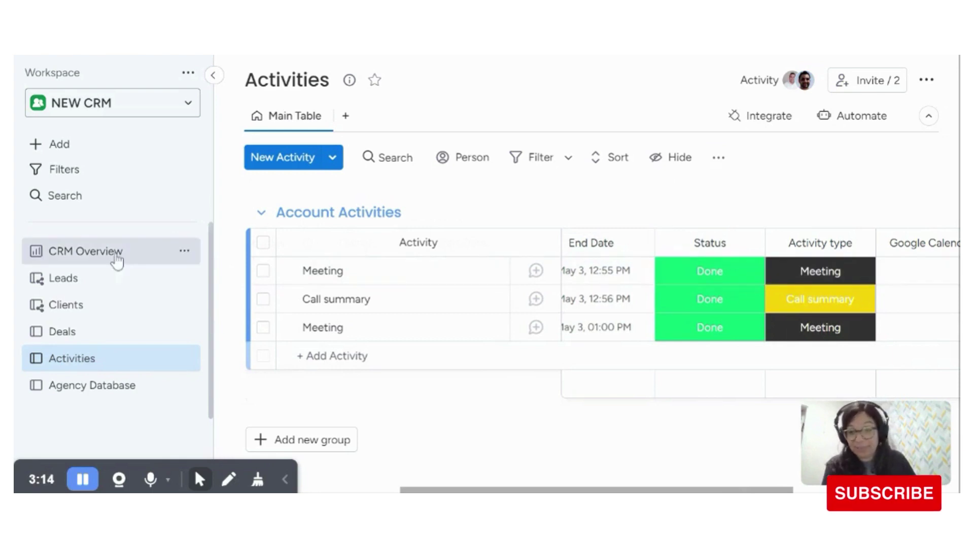
# Step: Change the Advanced Home Care Services lead's stage to Qualified on the Leads board
pyautogui.click(69, 282)
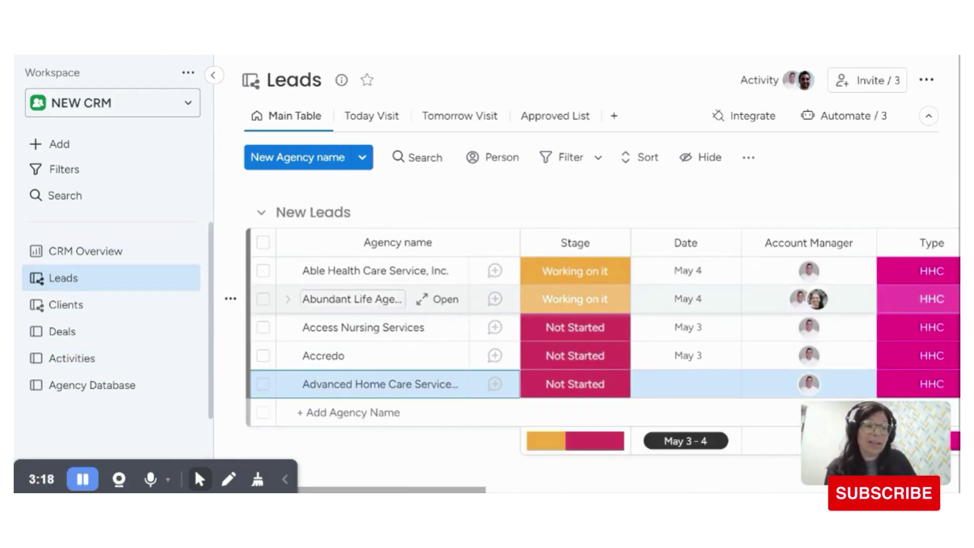
pyautogui.click(608, 392)
pyautogui.click(608, 278)
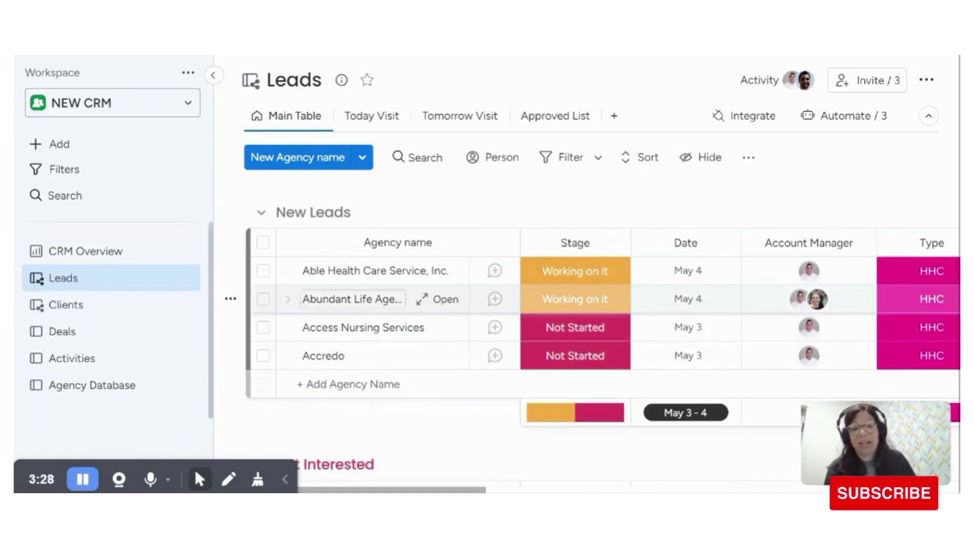
# Step: Review Advanced Home Care's new row on the Clients board, then go to Deals
pyautogui.click(65, 306)
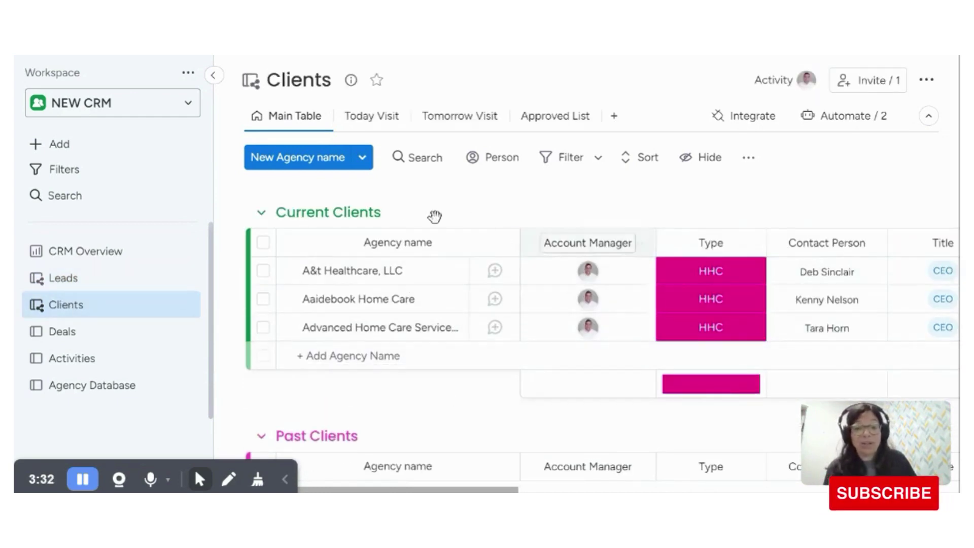
pyautogui.moveTo(453, 490); pyautogui.dragTo(665, 491)
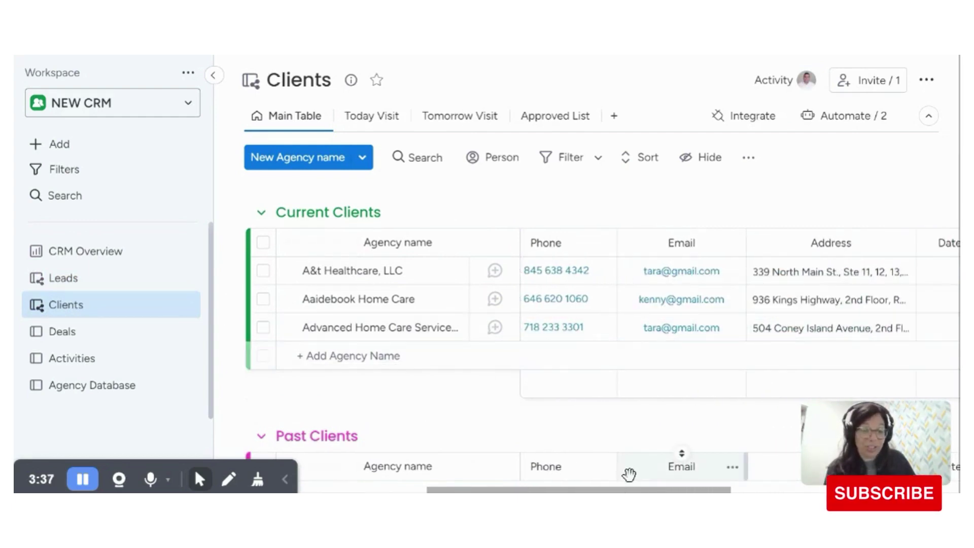
pyautogui.moveTo(594, 489); pyautogui.dragTo(598, 469)
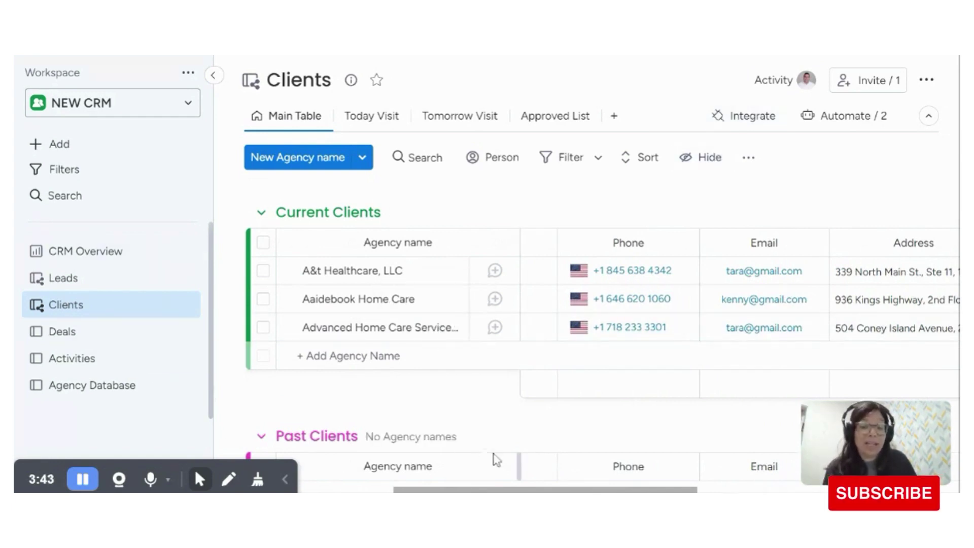
pyautogui.hscroll(10, 736, 312)
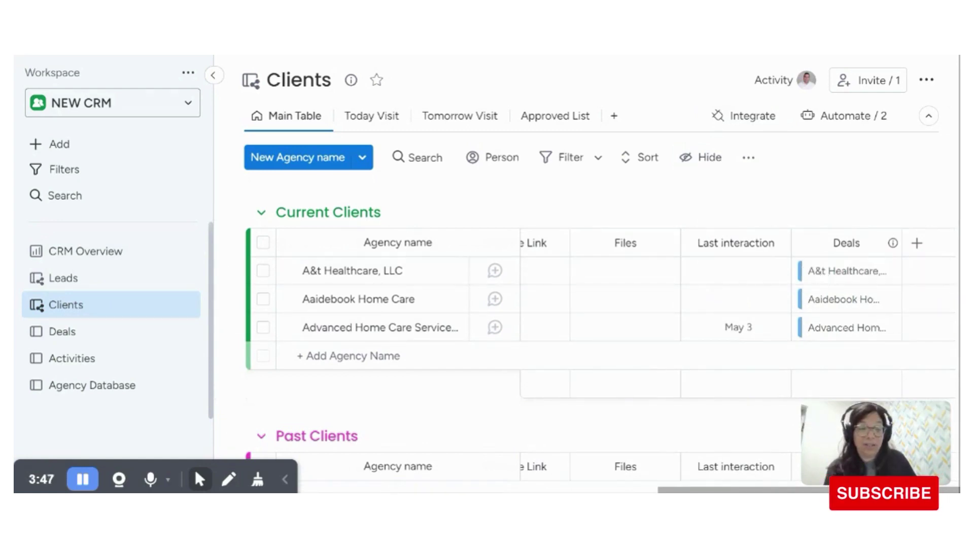
pyautogui.hscroll(-10, 735, 312)
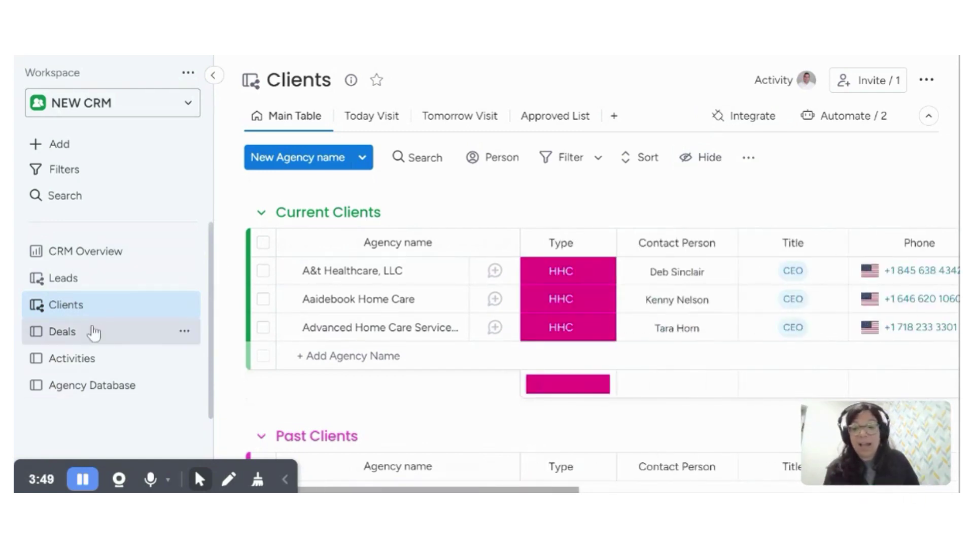
pyautogui.click(62, 331)
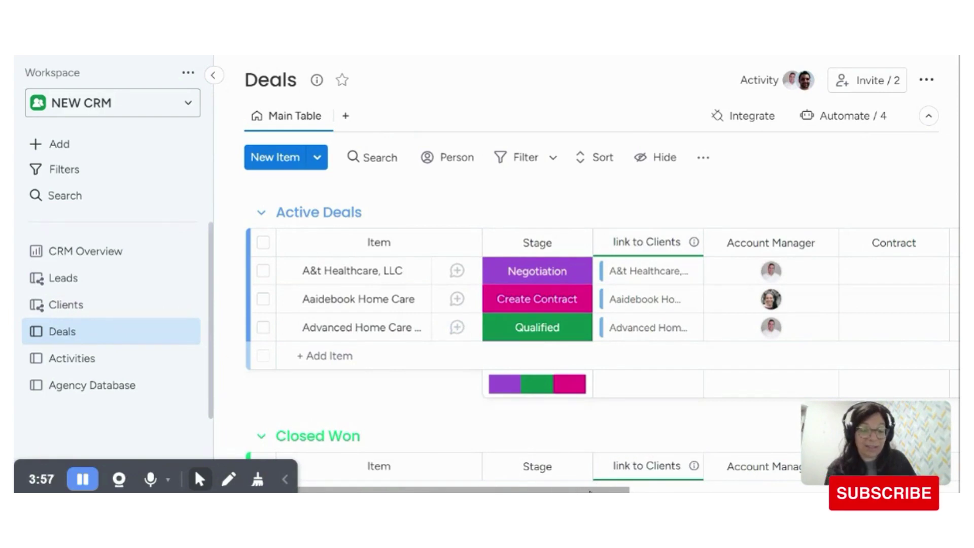
# Step: Set the Advanced Home Care deal's stage to Won, moving it into Closed Won
pyautogui.moveTo(609, 489); pyautogui.dragTo(953, 484)
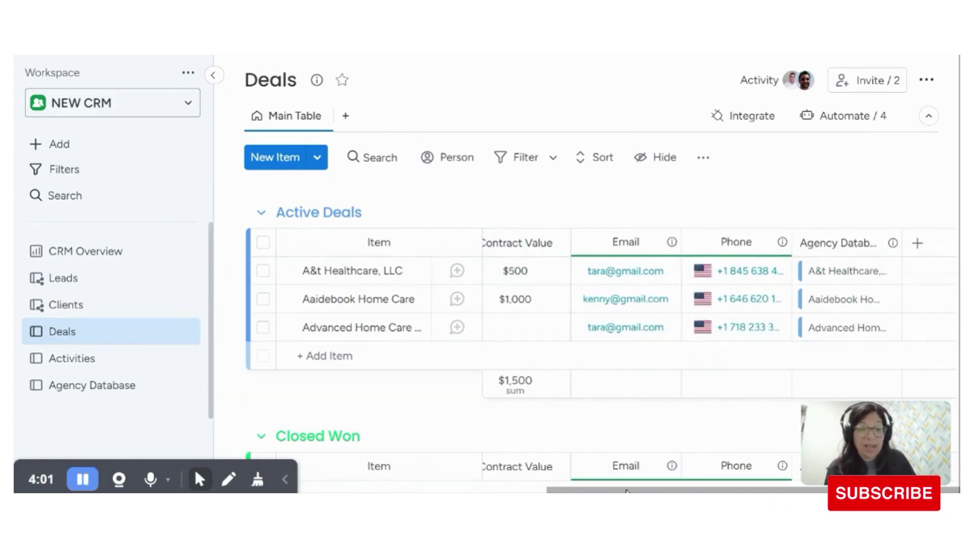
pyautogui.hscroll(-10, 354, 473)
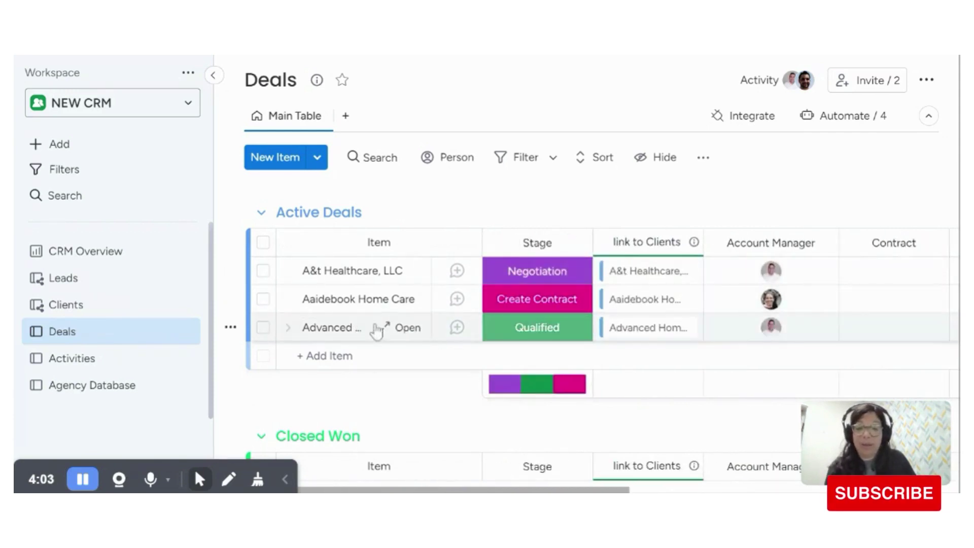
pyautogui.click(500, 333)
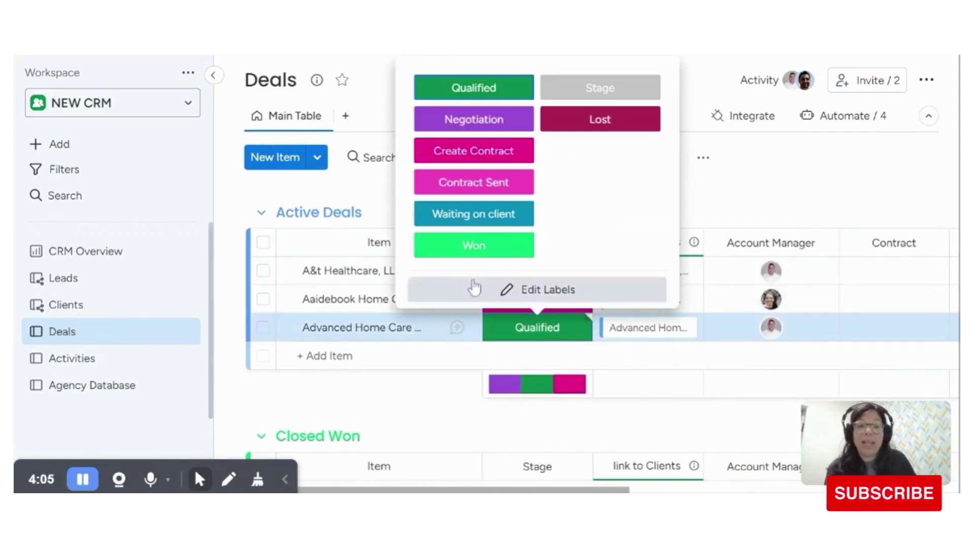
pyautogui.click(471, 248)
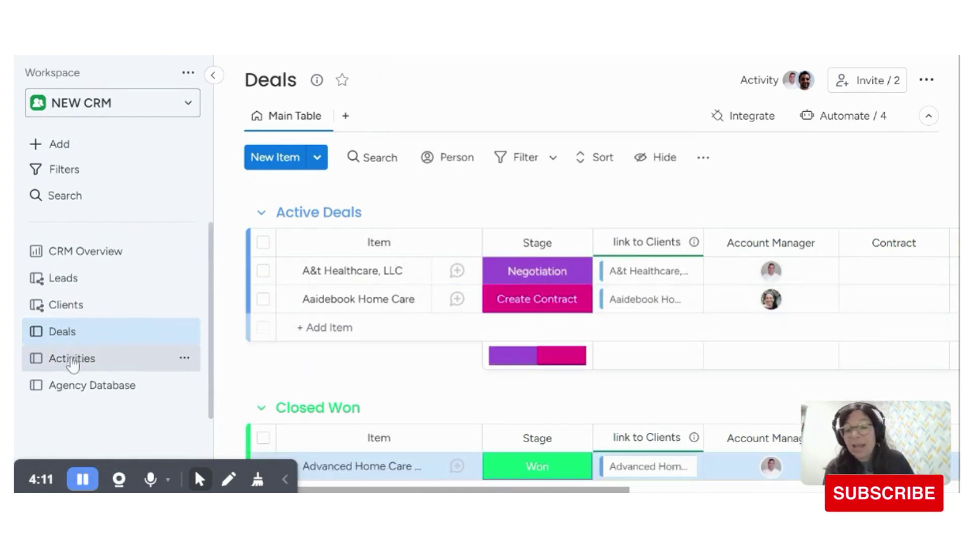
pyautogui.scroll(-2, 289, 380)
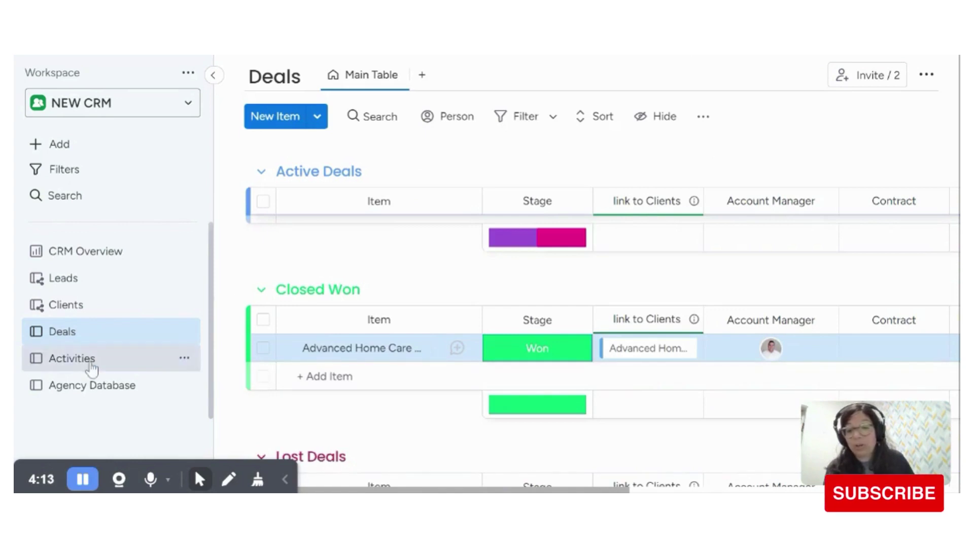
# Step: Return to the Agency Database and scroll to Advanced Home Care's Won status
pyautogui.click(75, 390)
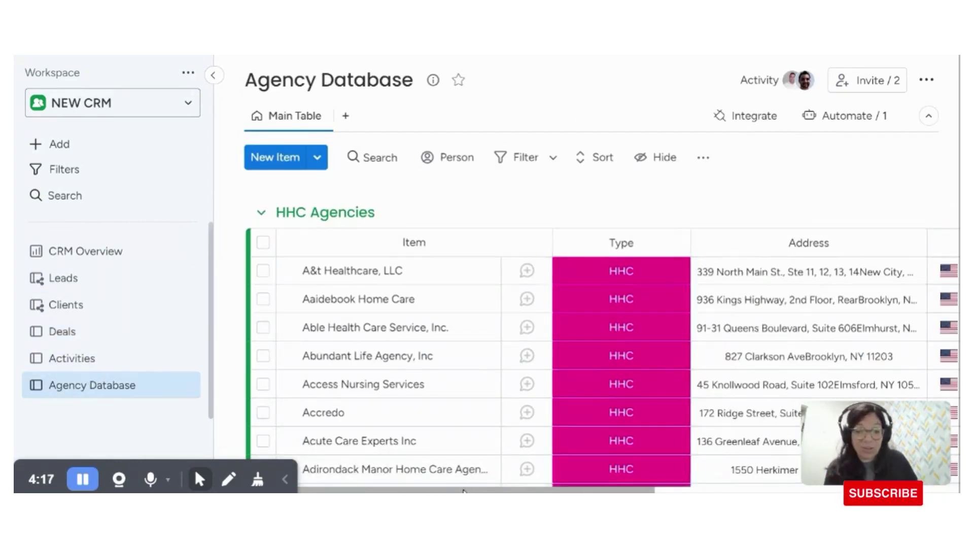
pyautogui.moveTo(462, 488); pyautogui.dragTo(685, 487)
pyautogui.scroll(-5, 719, 316)
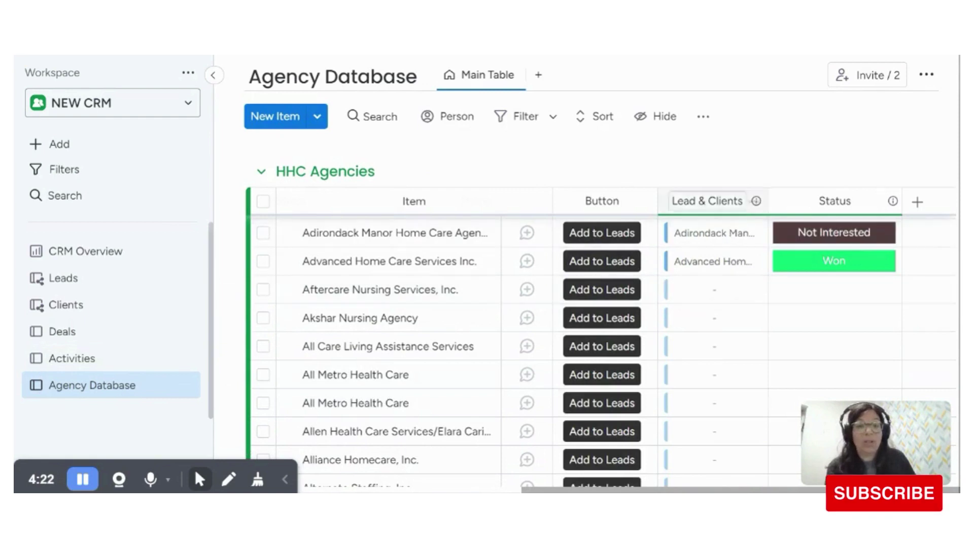
# Step: Open the CRM Overview dashboard and review its widgets: 4 leads, 1 agency won, $1,500 contracts
pyautogui.click(113, 256)
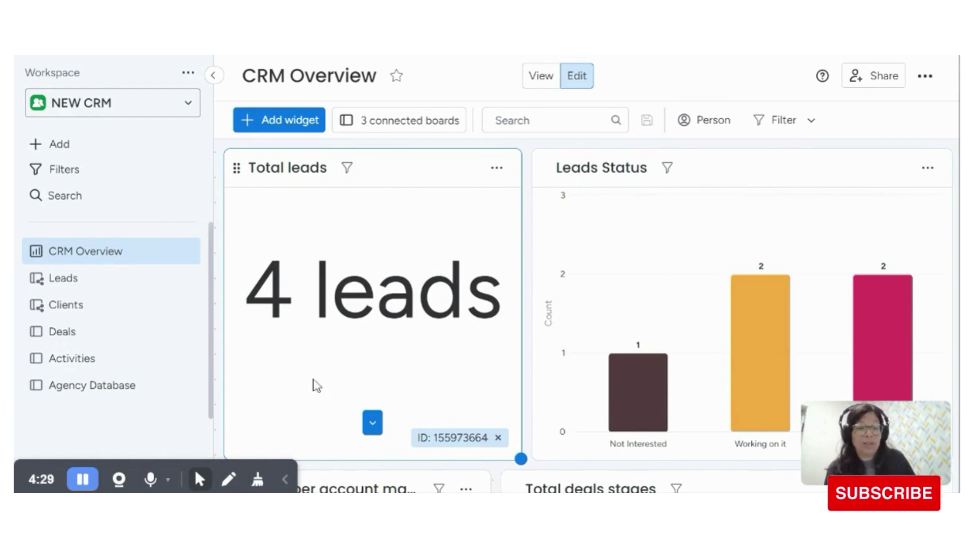
pyautogui.moveTo(806, 258)
pyautogui.scroll(-3, 811, 245)
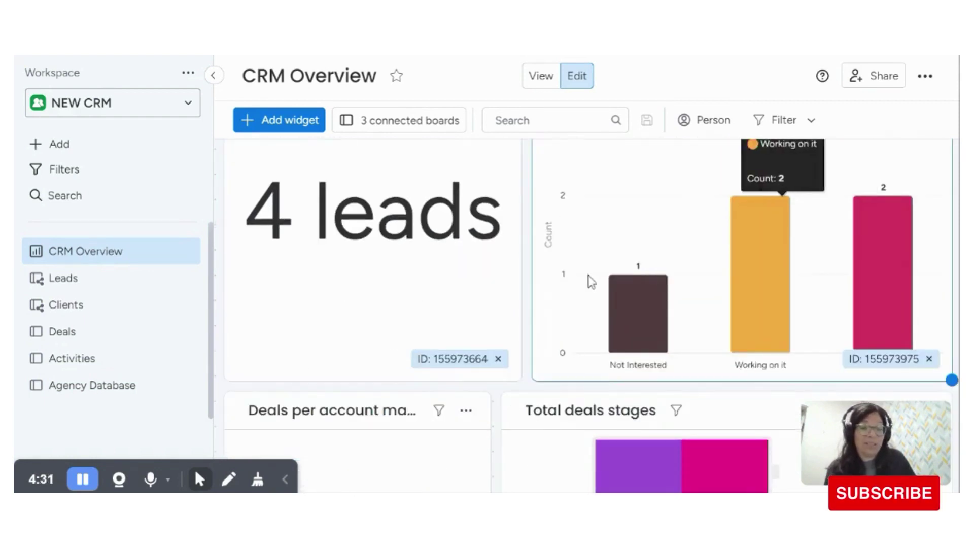
pyautogui.scroll(-2, 589, 278)
pyautogui.scroll(-3, 589, 282)
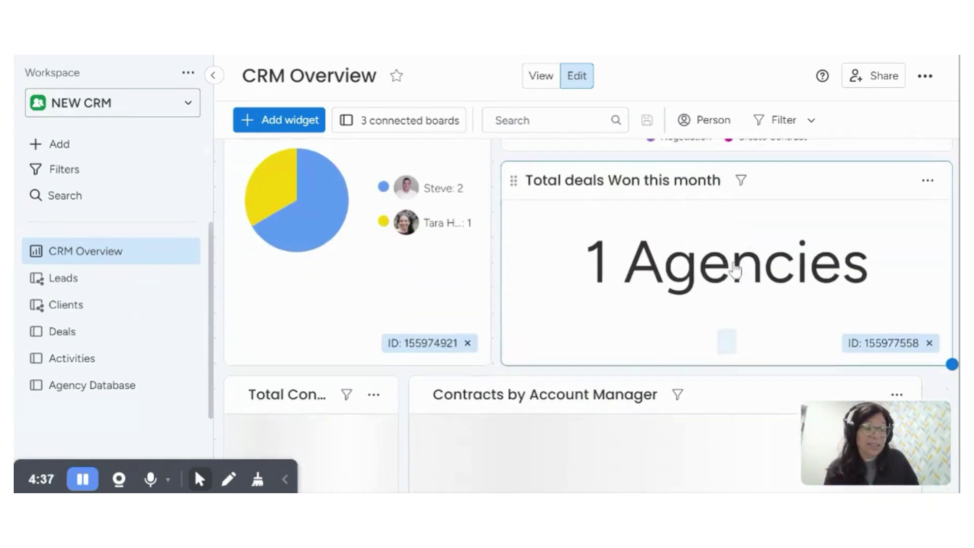
pyautogui.scroll(-3, 731, 271)
pyautogui.scroll(-3, 590, 267)
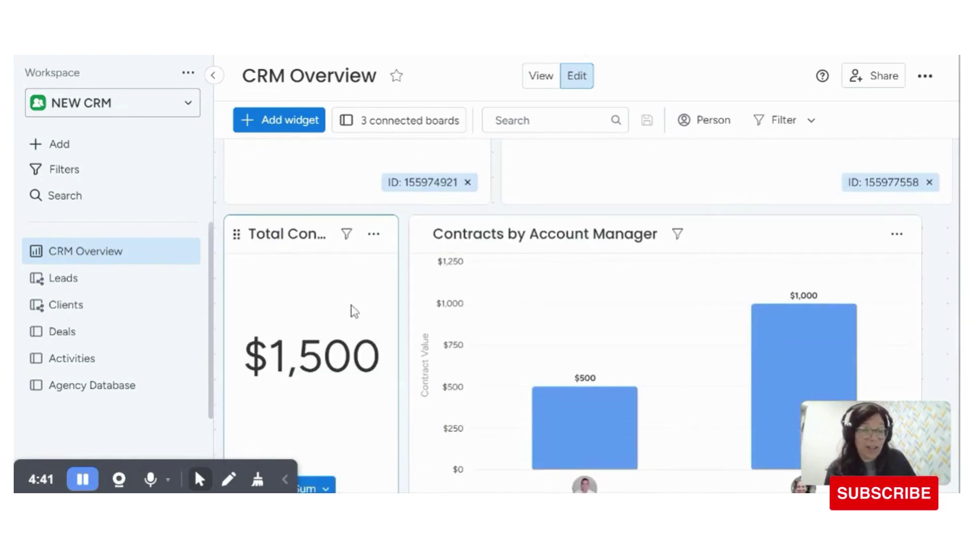
pyautogui.scroll(-2, 646, 298)
pyautogui.moveTo(839, 281)
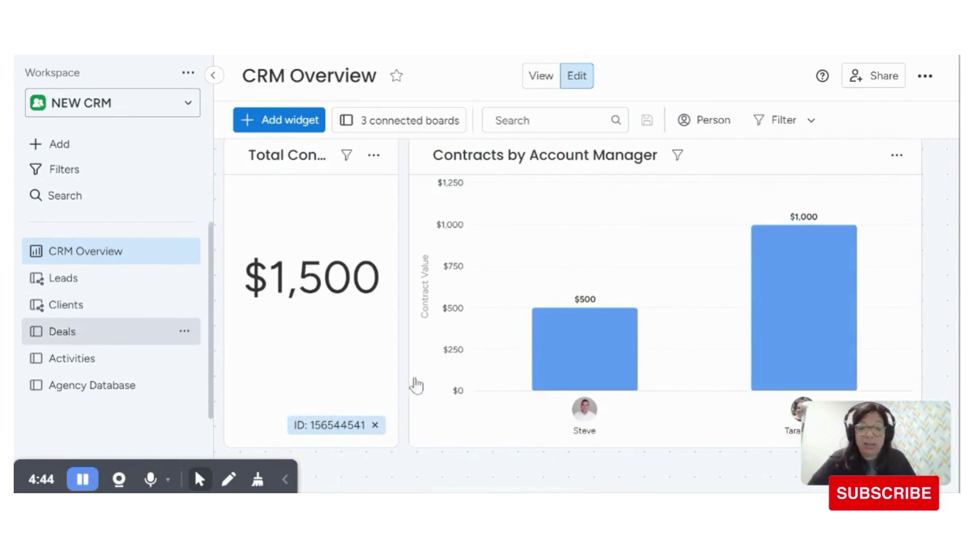
# Step: Scroll the Deals table horizontally to review the columns of the active and Closed Won deals
pyautogui.moveTo(505, 491); pyautogui.dragTo(711, 379)
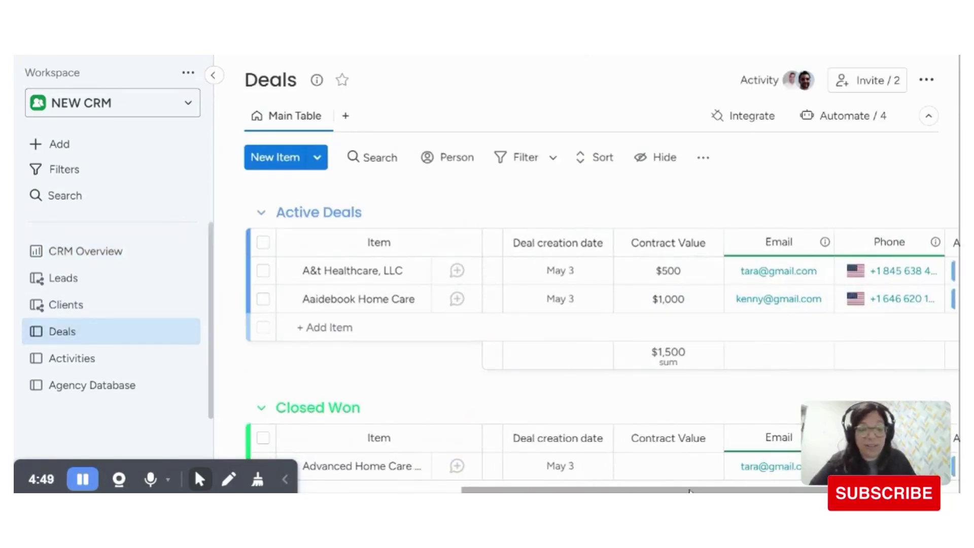
pyautogui.hscroll(-5, 425, 242)
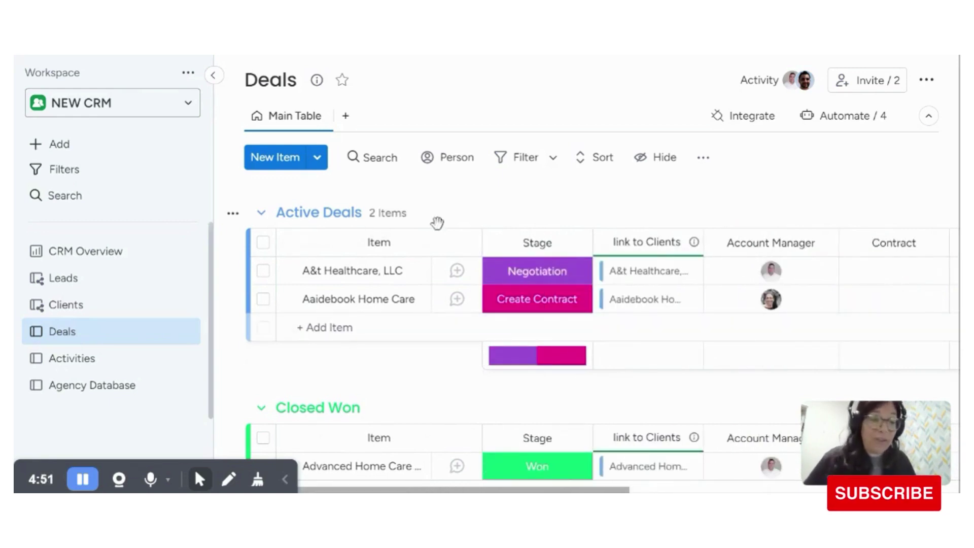